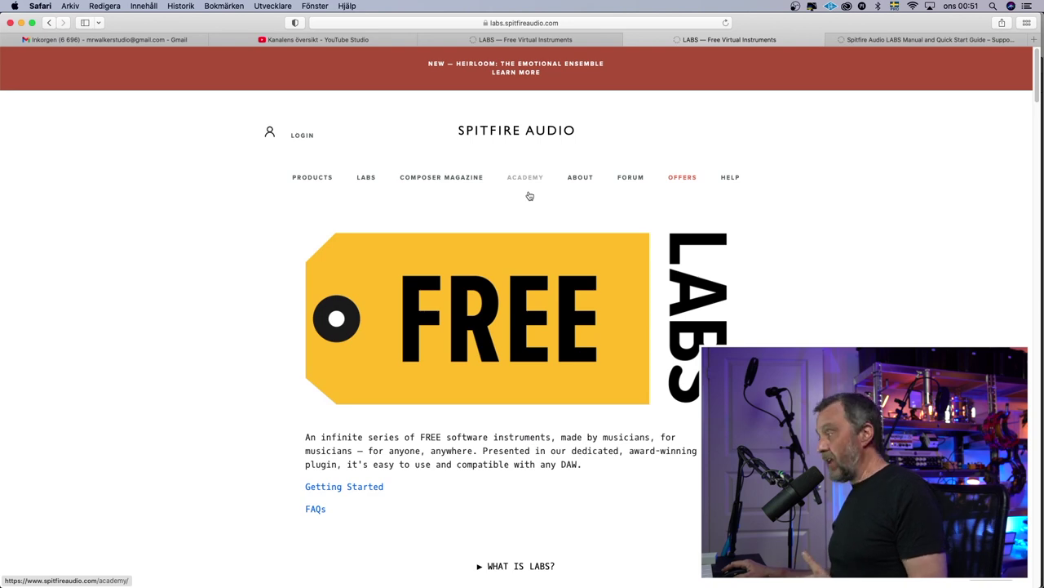
- Scroll the Spitfire LABS home page down past the FREE LABS banner to the instrument gallery
scroll(528, 196, "down", 1)
- Scroll to the free instrument tiles like Glass Piano and Electric Guitars, then switch to Logic Pro
scroll(528, 196, "down", 1)
scroll(528, 196, "down", 5)
scroll(528, 196, "down", 3)
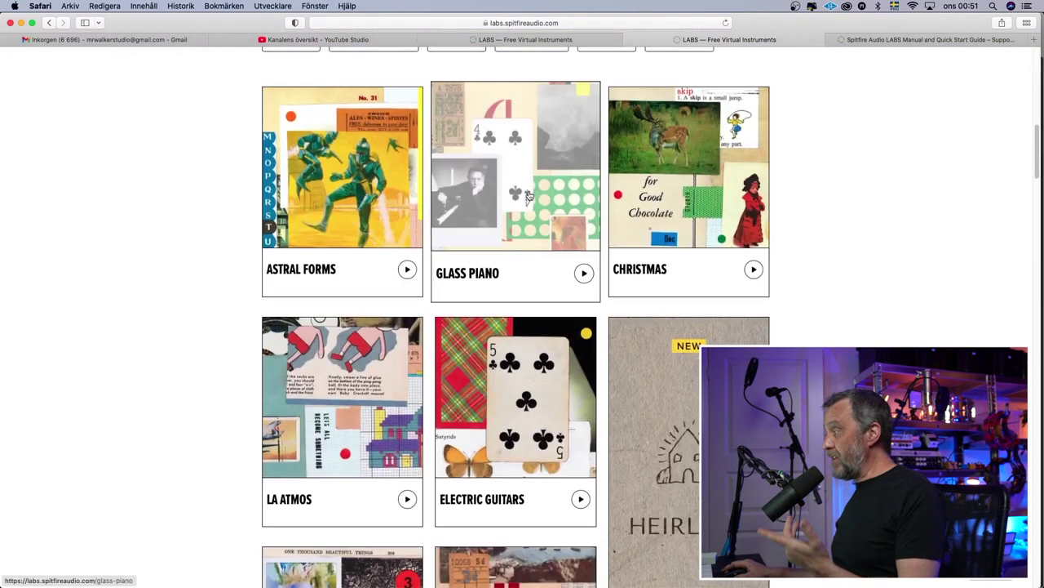
scroll(528, 195, "down", 1)
scroll(529, 196, "down", 5)
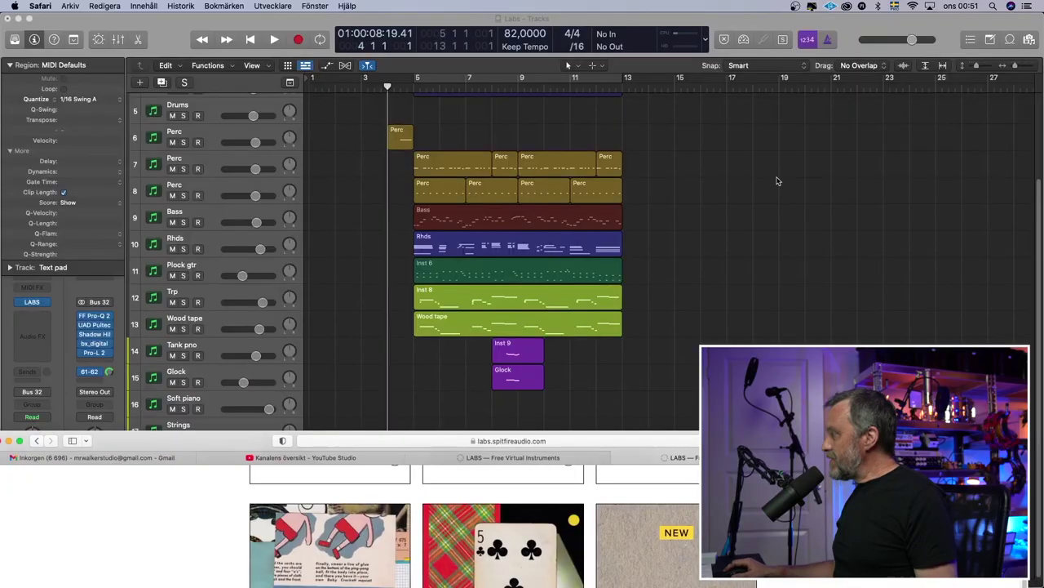
left_click(775, 182)
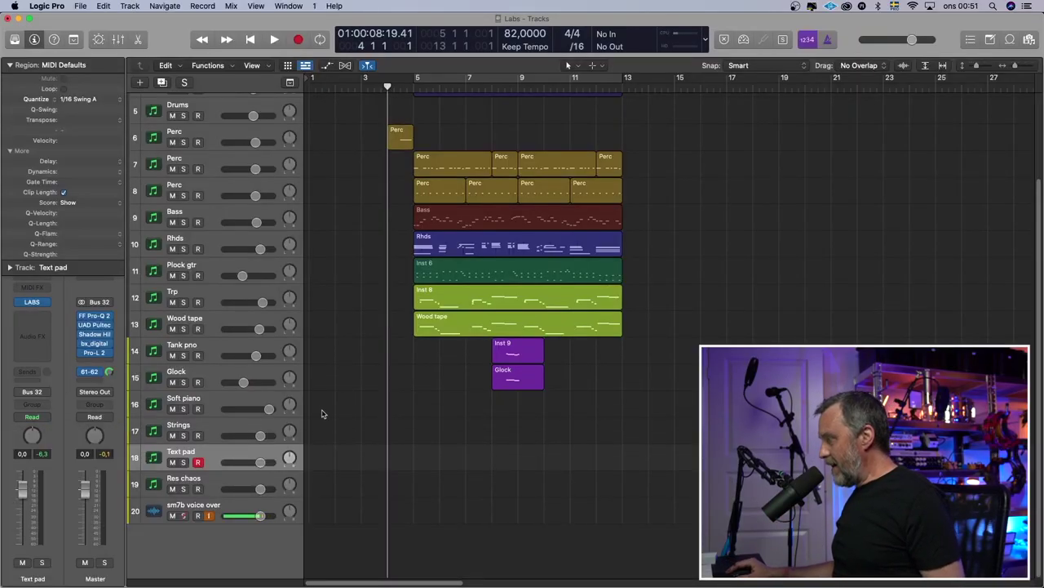
- Open Text pad's LABS plugin and choose the Electric Guitars: Rock - Plucks preset
left_click(33, 303)
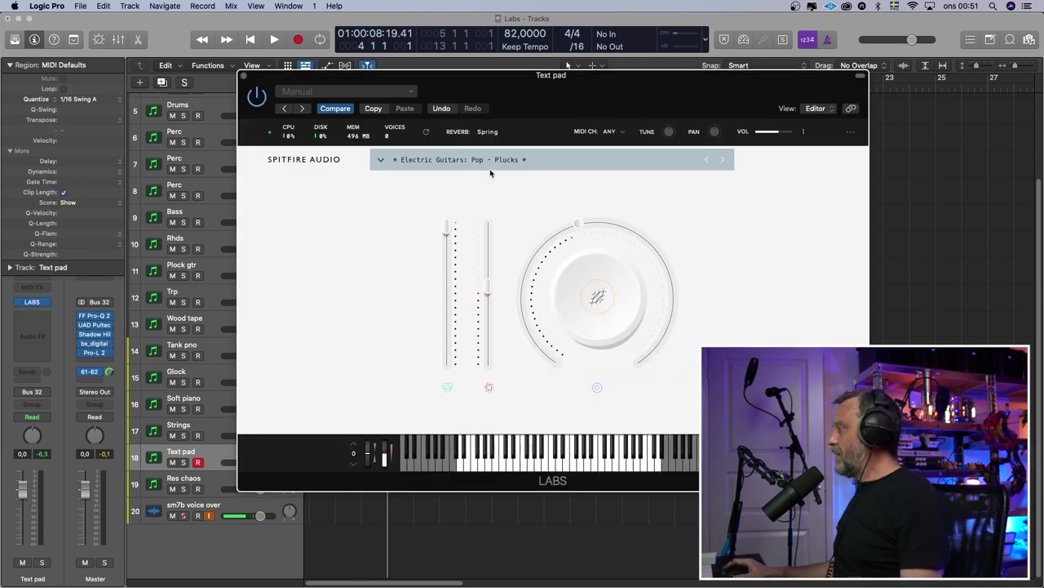
left_click(493, 161)
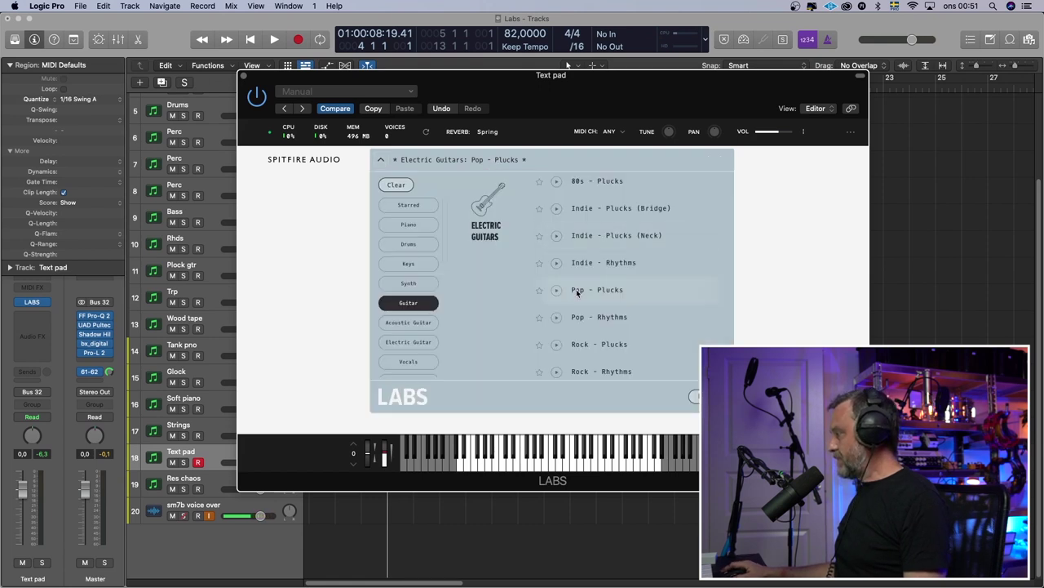
scroll(577, 293, "down", 1)
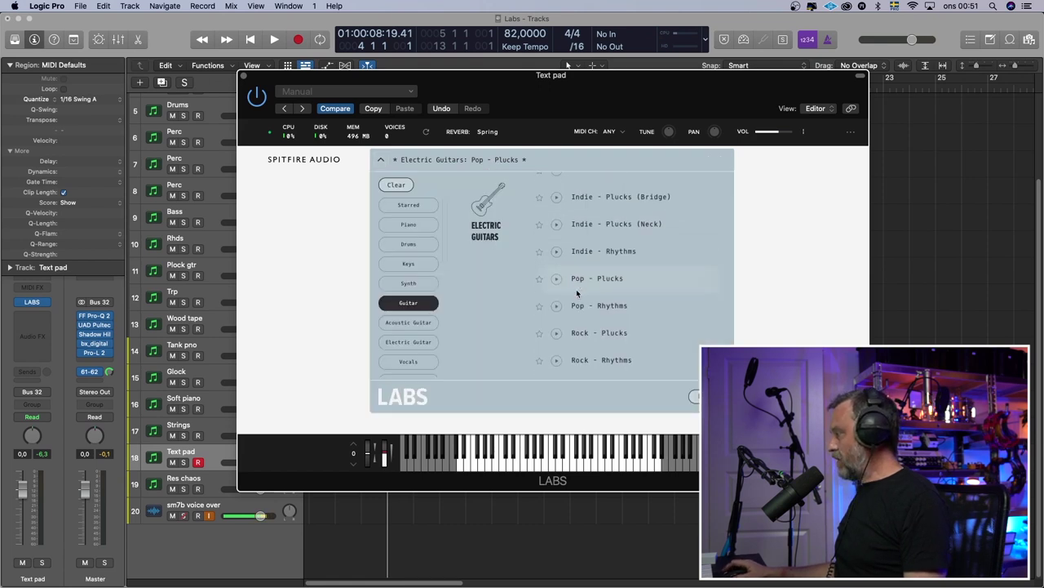
left_click(594, 333)
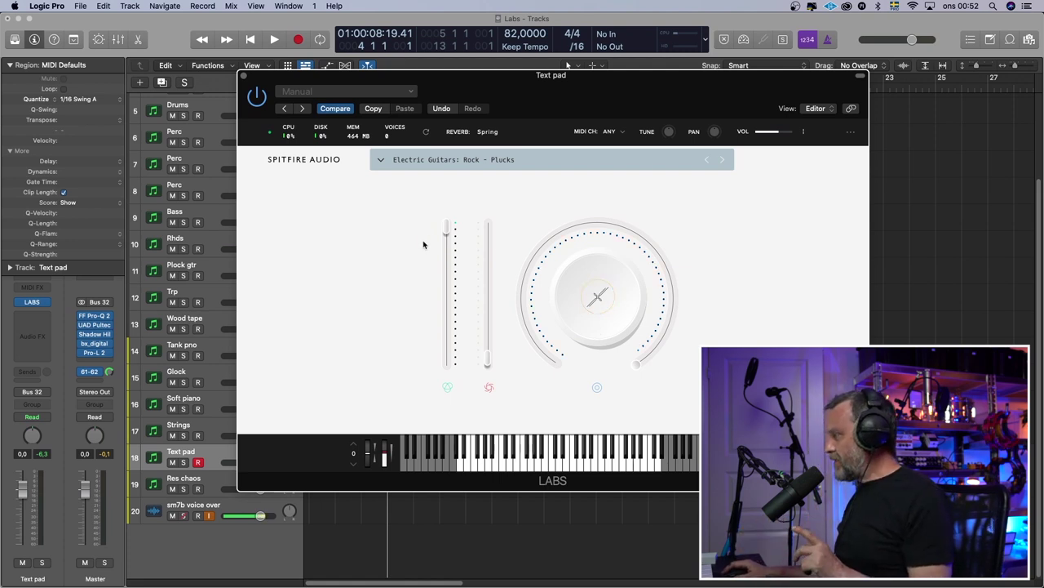
- Readjust the left LABS fader and drag the right fader down to a new level
left_click_drag(448, 230, 448, 235)
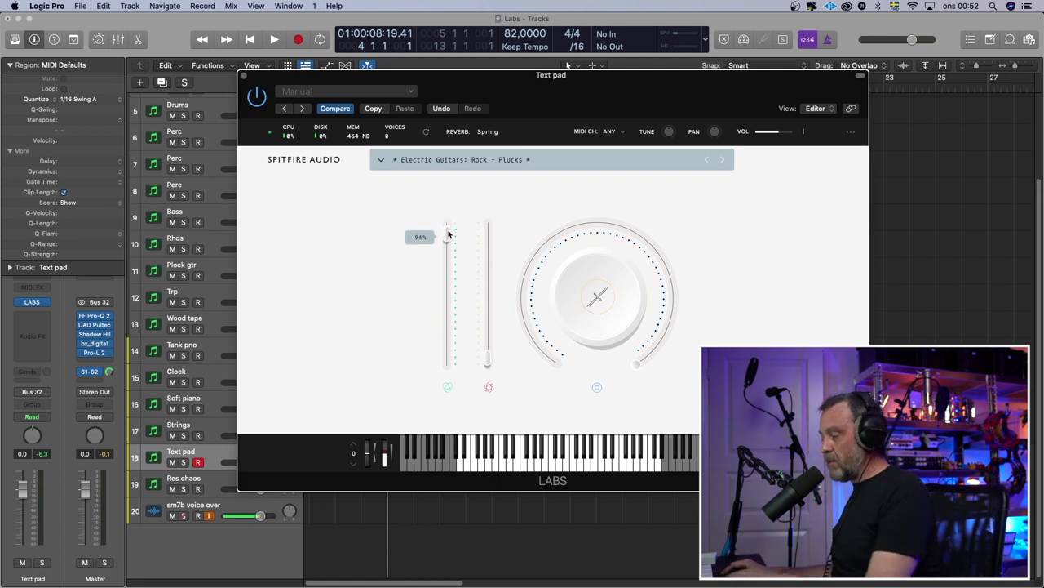
mouse_move(448, 234)
left_mouse_down()
mouse_move(448, 366)
mouse_move(437, 227)
left_mouse_up()
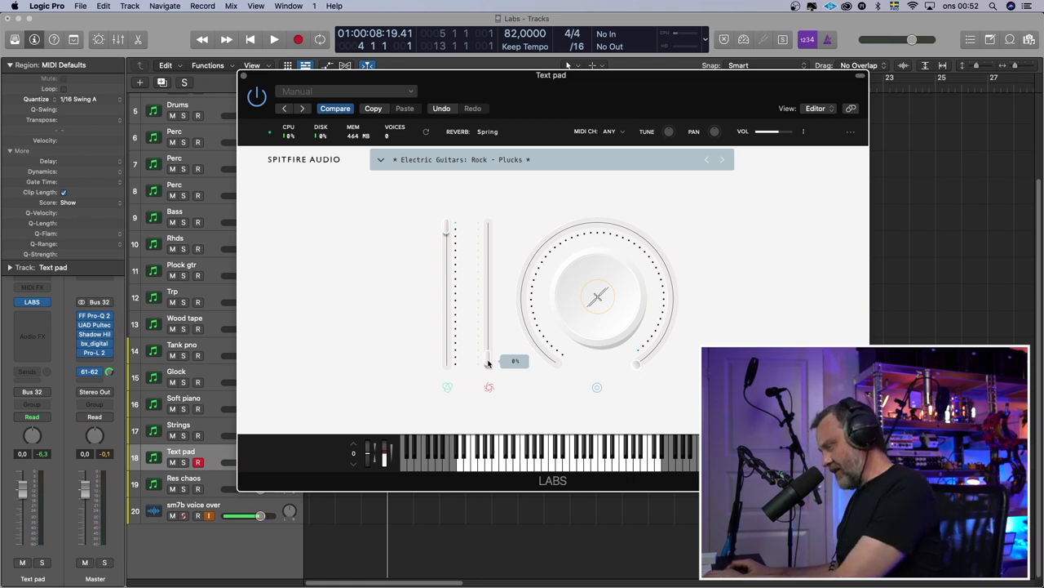
mouse_move(488, 364)
left_mouse_down()
mouse_move(488, 394)
mouse_move(478, 214)
left_mouse_up()
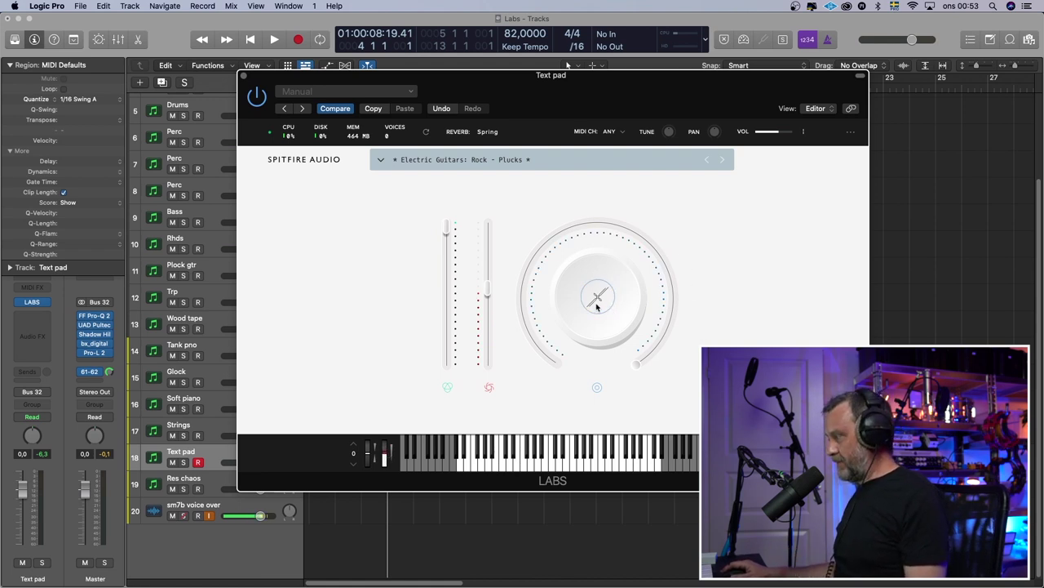
mouse_move(597, 295)
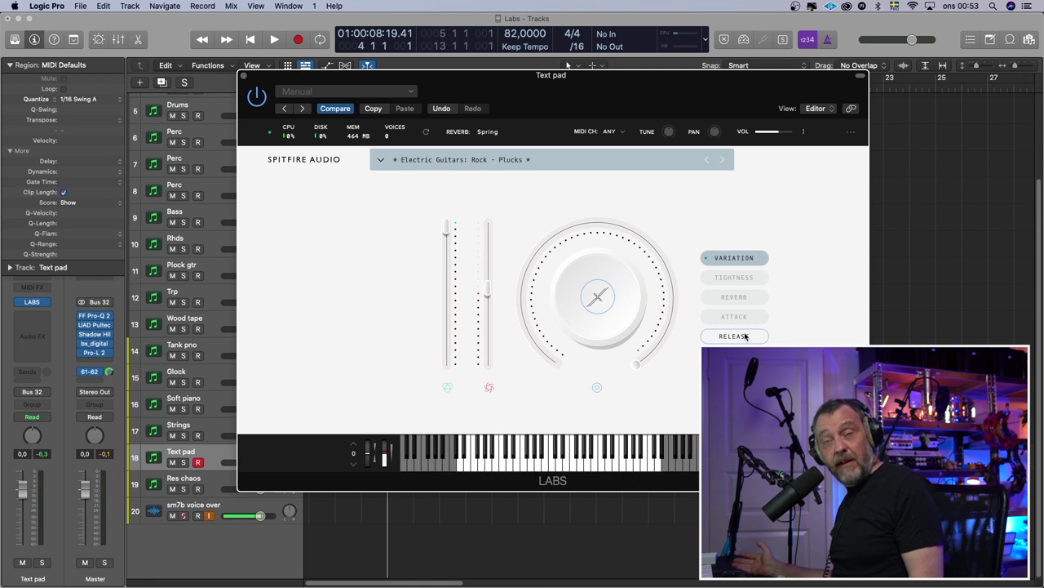
- Assign the LABS big knob to Reverb and turn it up to about 77%
left_click(746, 299)
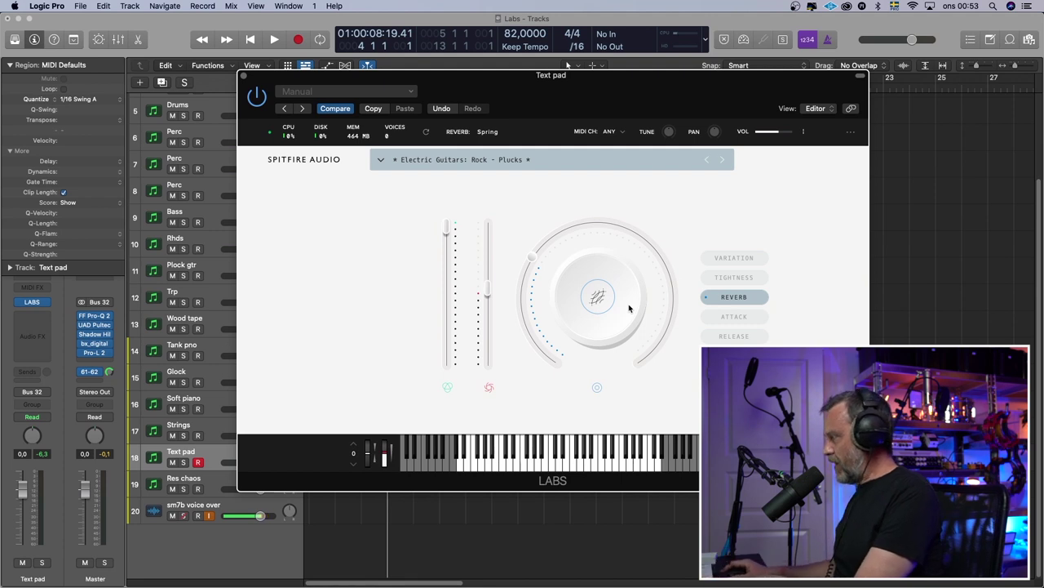
left_click_drag(530, 257, 726, 300)
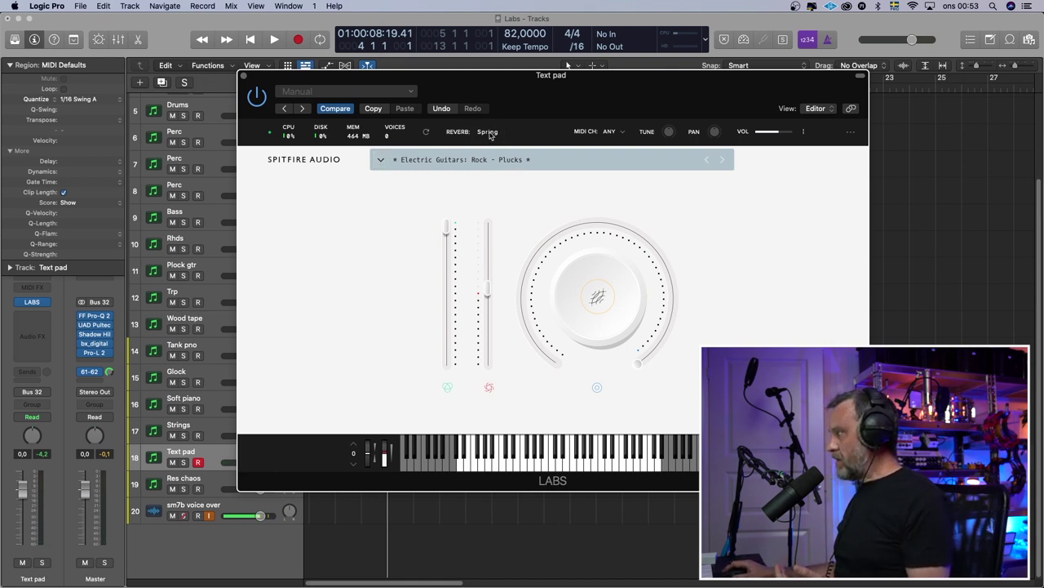
- Switch the LABS reverb type from Spring to Plate and close the plugin window
left_click(489, 132)
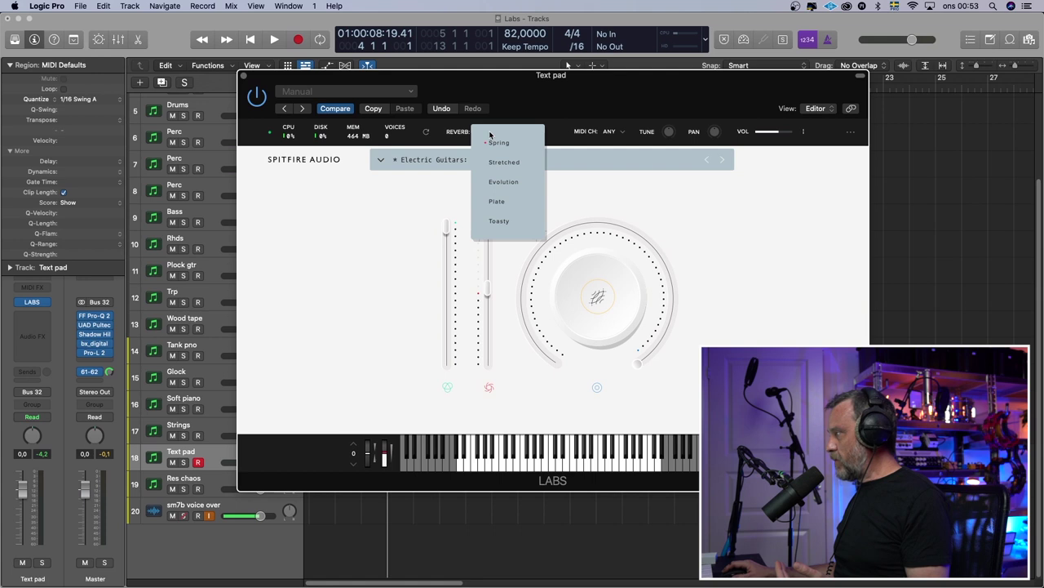
left_click(501, 203)
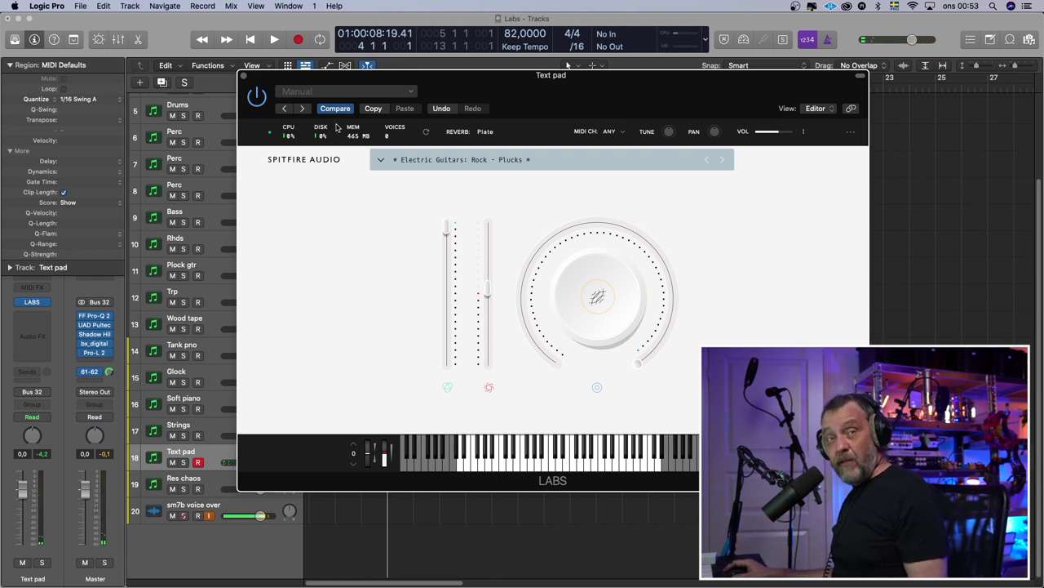
left_click(246, 77)
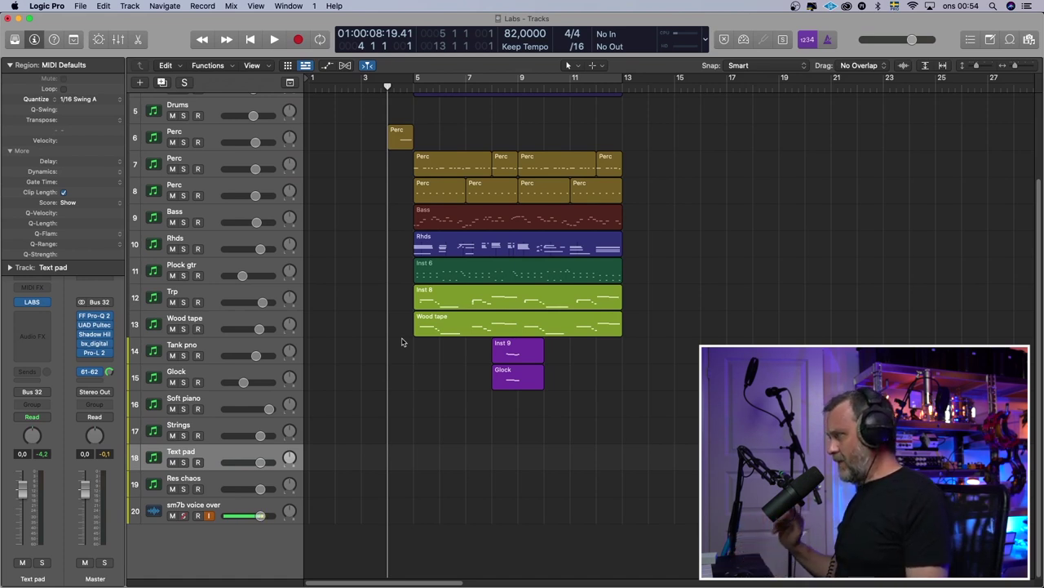
- Play the Labs arrangement with the Rock - Plucks guitar sound, then stop playback
key("space")
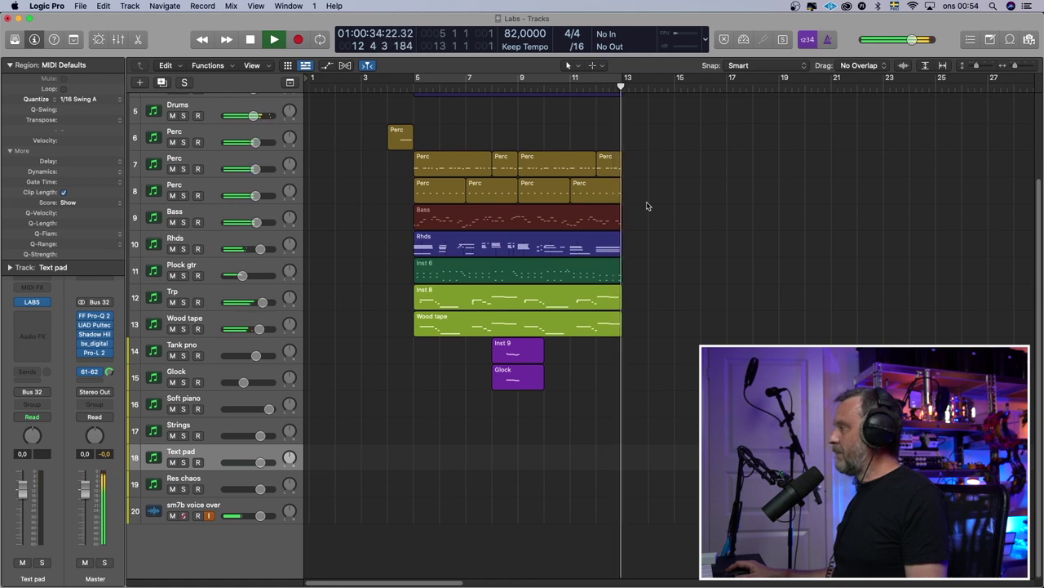
key("space")
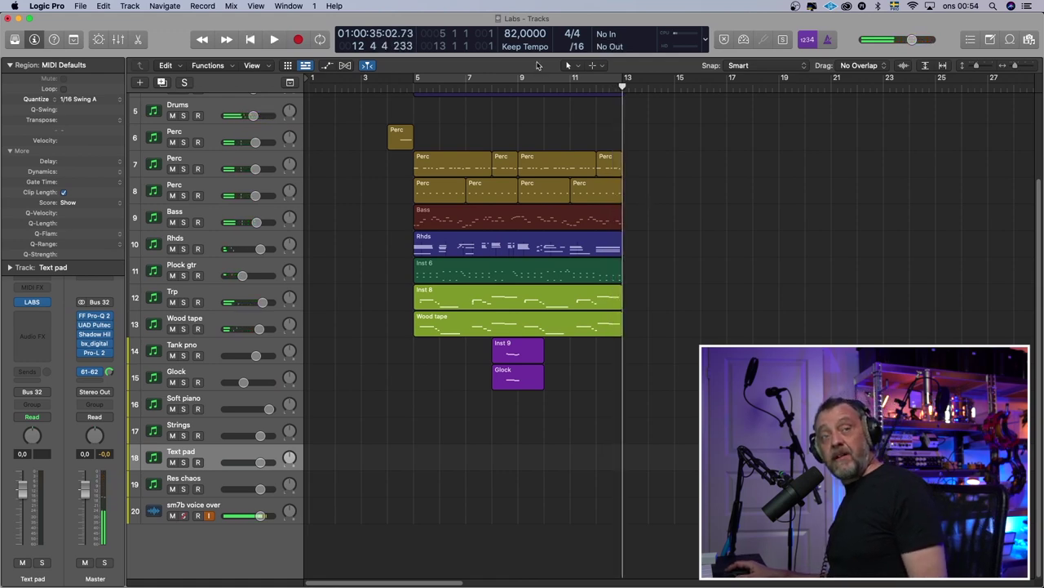
- From the Mixer, give Text pad's LABS the Textural Pads: Foehn preset with Chamber reverb, then select Strings
key("super+2")
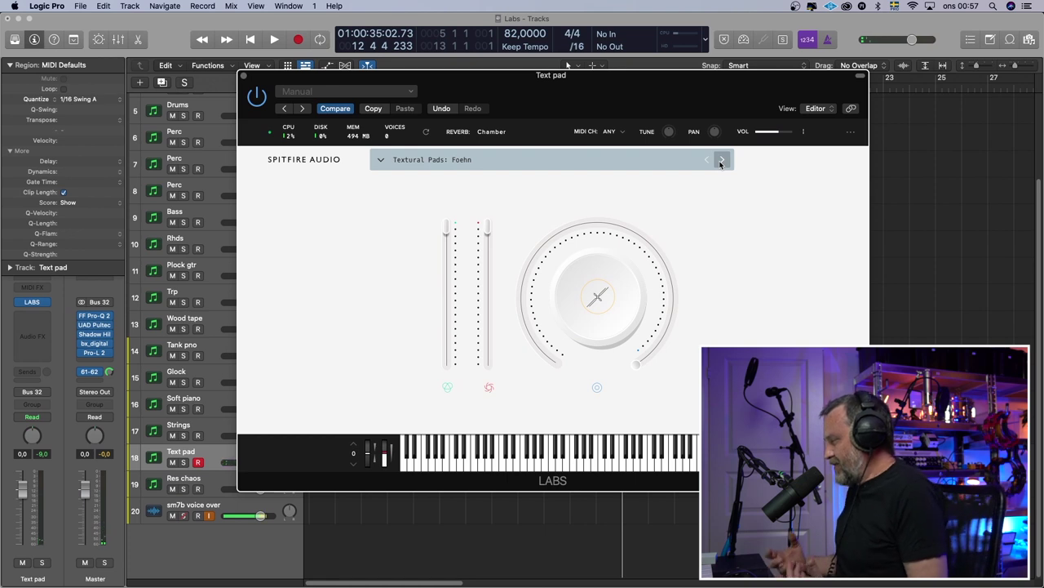
left_click(243, 76)
left_click(234, 420)
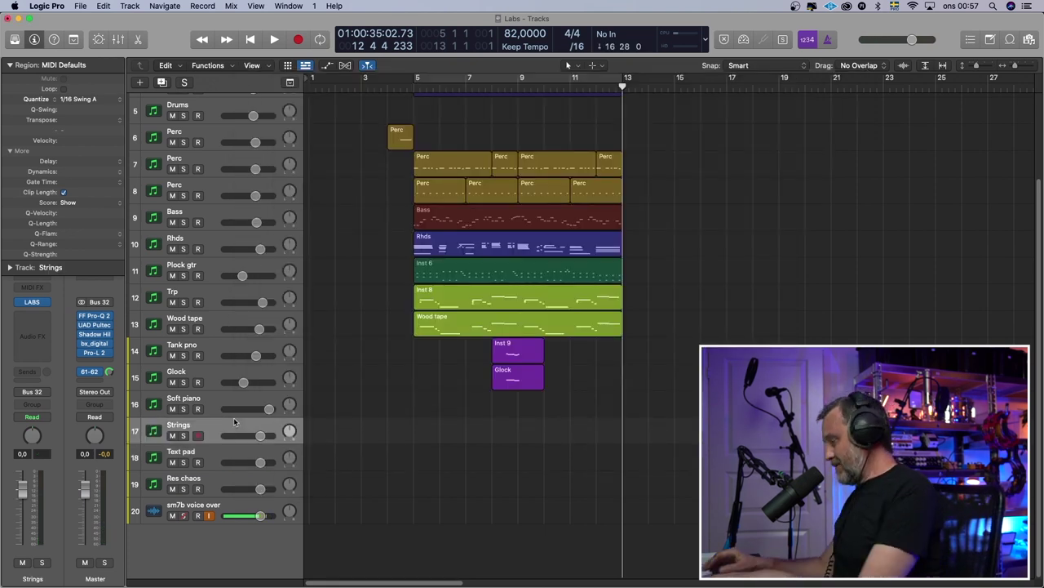